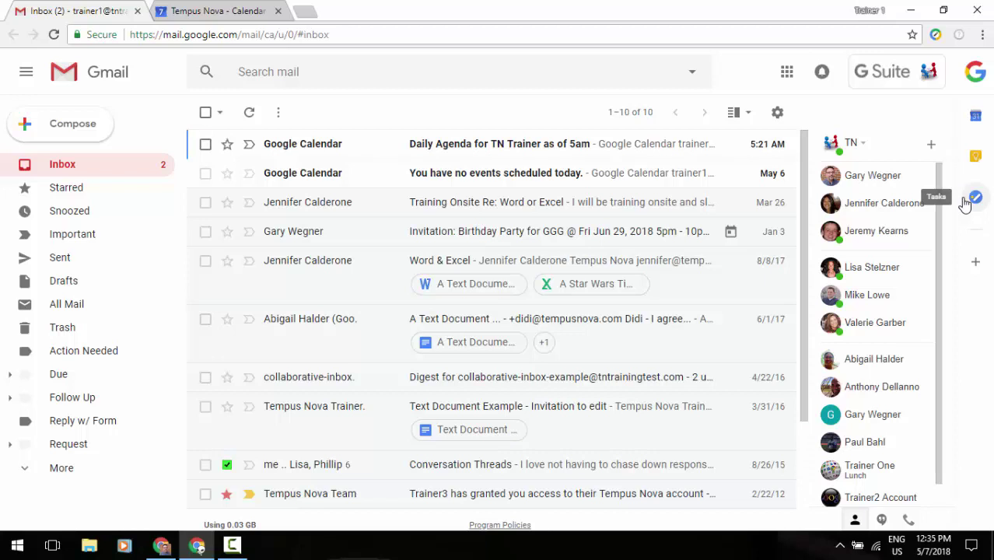
{"action": "left_click", "coordinate": [975, 116]}
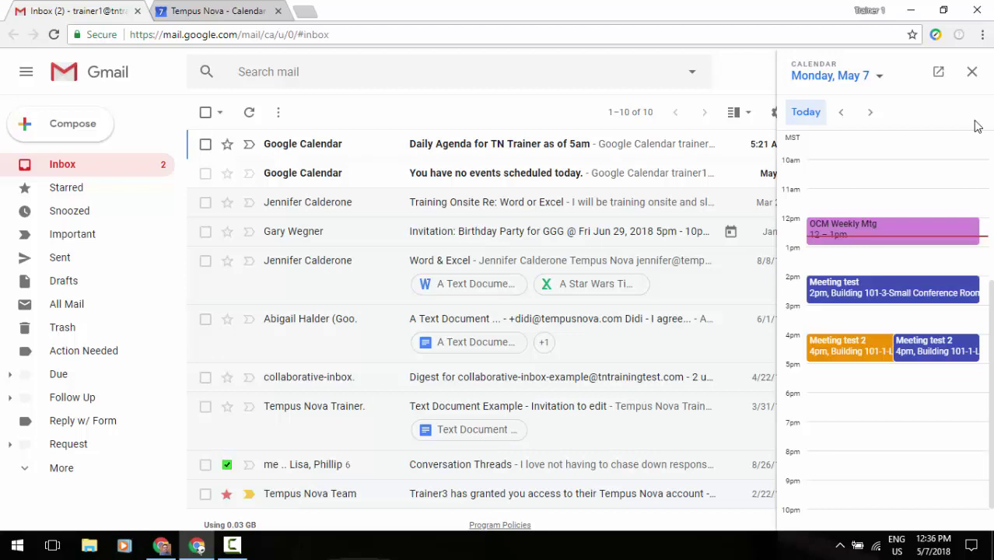
{"action": "left_click", "coordinate": [881, 78]}
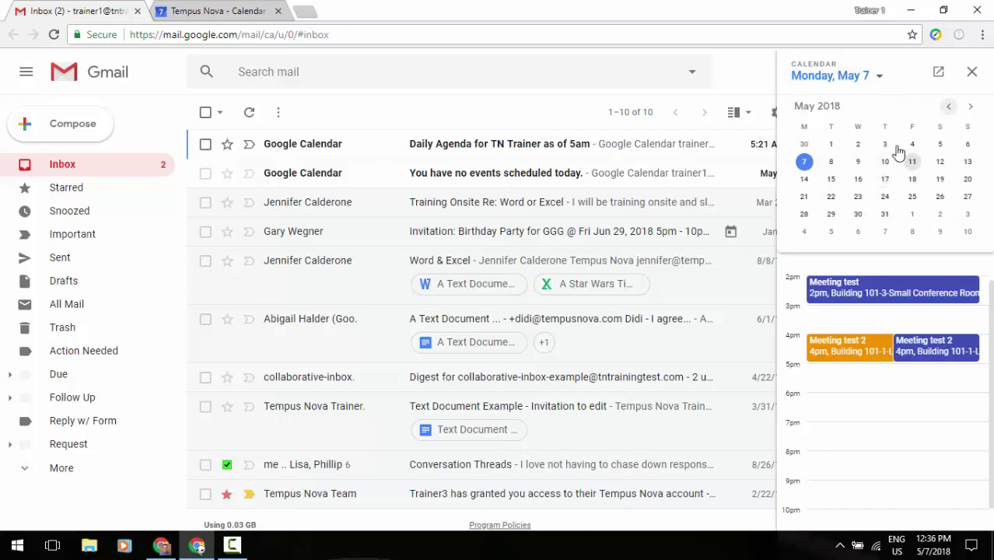
{"action": "left_click", "coordinate": [858, 80]}
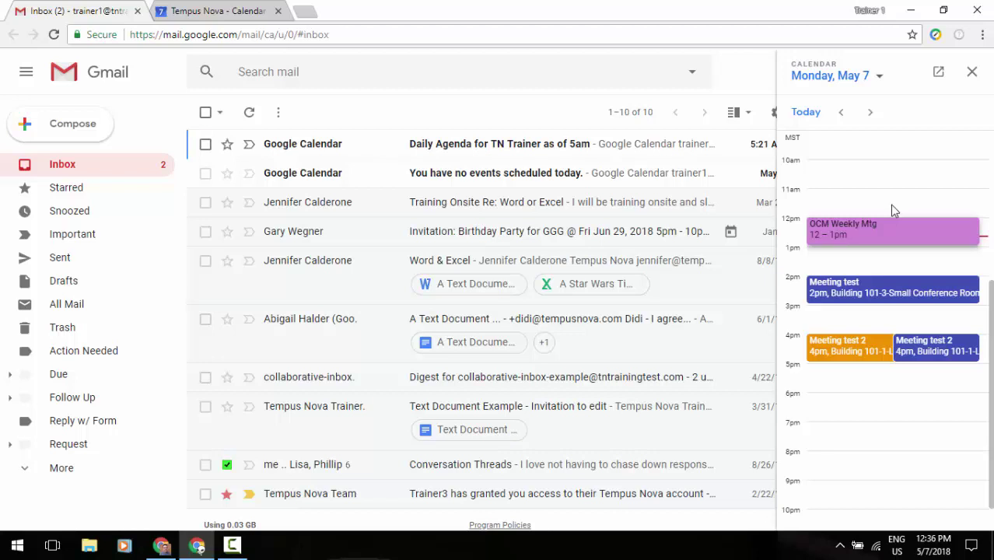
- Switch to the Tempus Nova - Calendar tab showing the week of May 7–11, 2018
{"action": "left_click", "coordinate": [218, 12]}
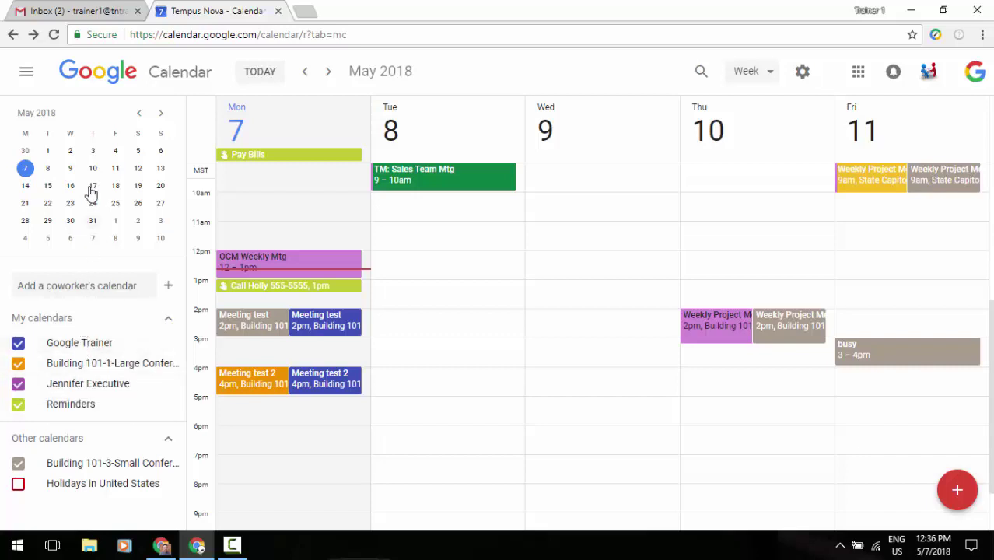
- Back in Gmail, close the Calendar panel, then briefly show and dismiss Keep and the Google apps list
{"action": "left_click", "coordinate": [81, 17]}
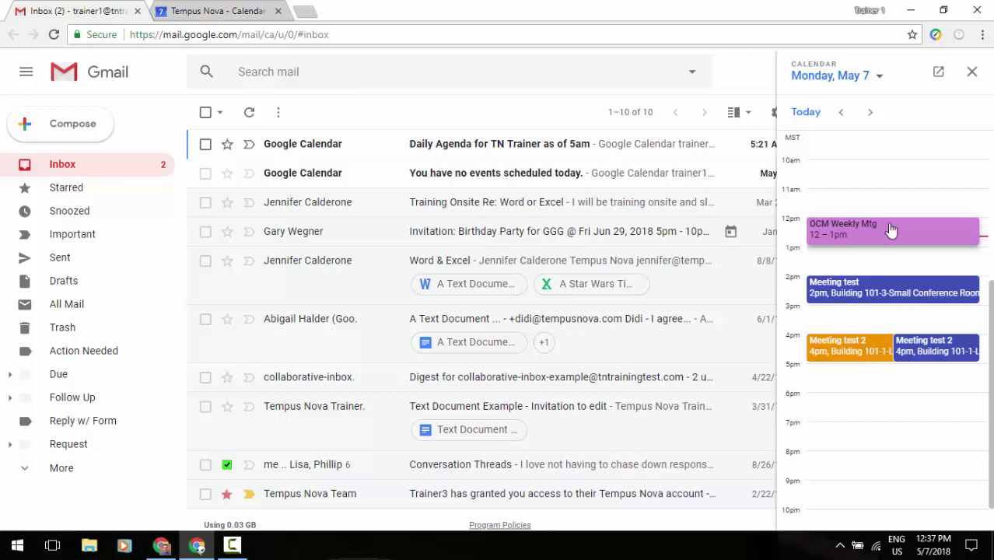
{"action": "left_click", "coordinate": [972, 74]}
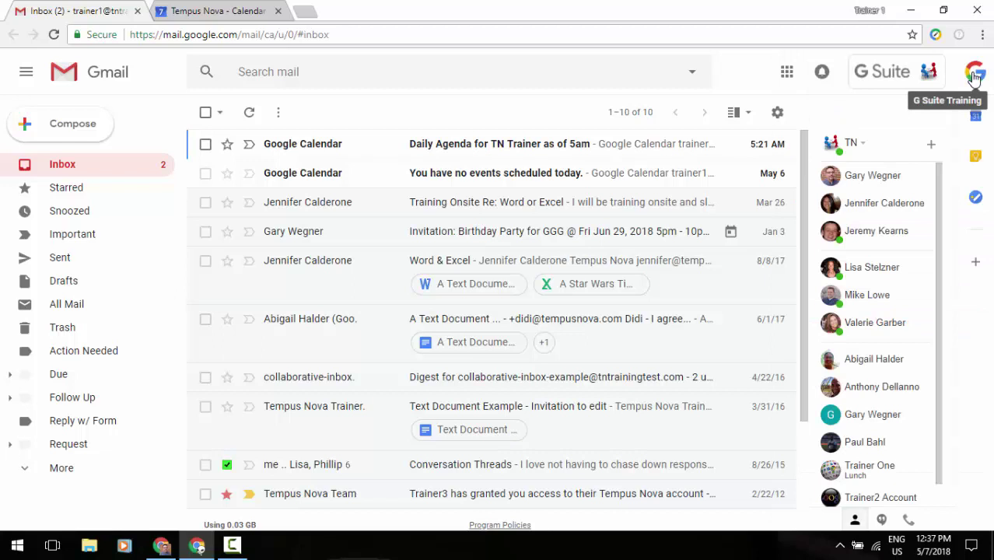
{"action": "left_click", "coordinate": [973, 160]}
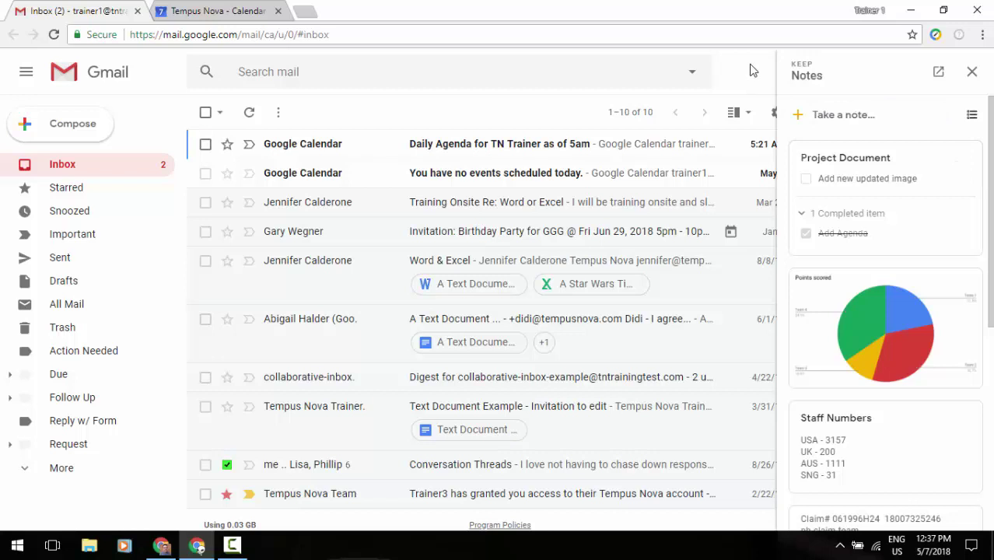
{"action": "left_click", "coordinate": [971, 71]}
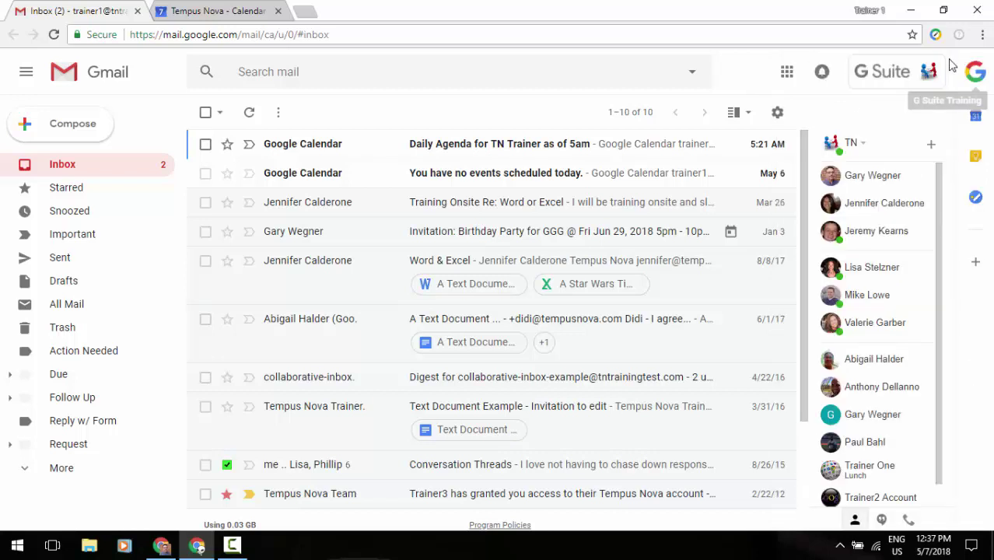
{"action": "left_click", "coordinate": [787, 72]}
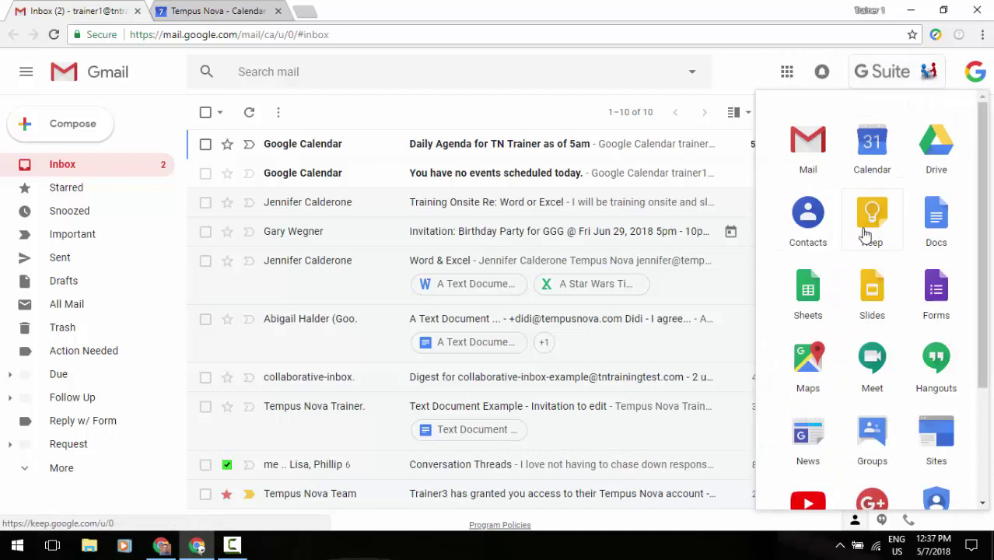
{"action": "left_click", "coordinate": [744, 70]}
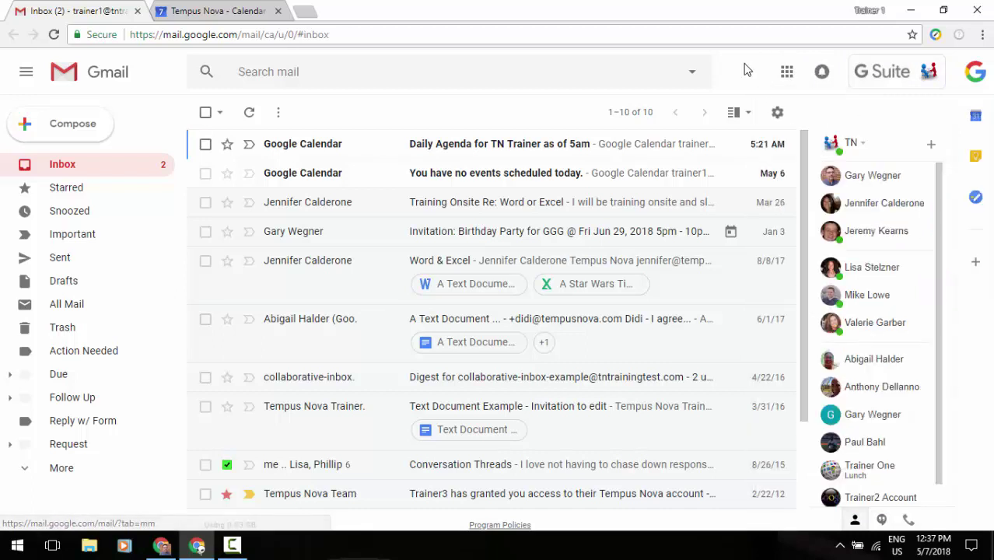
- Start a new Keep note, open the Word & Excel email, and copy the sender's signature
{"action": "left_click", "coordinate": [976, 159]}
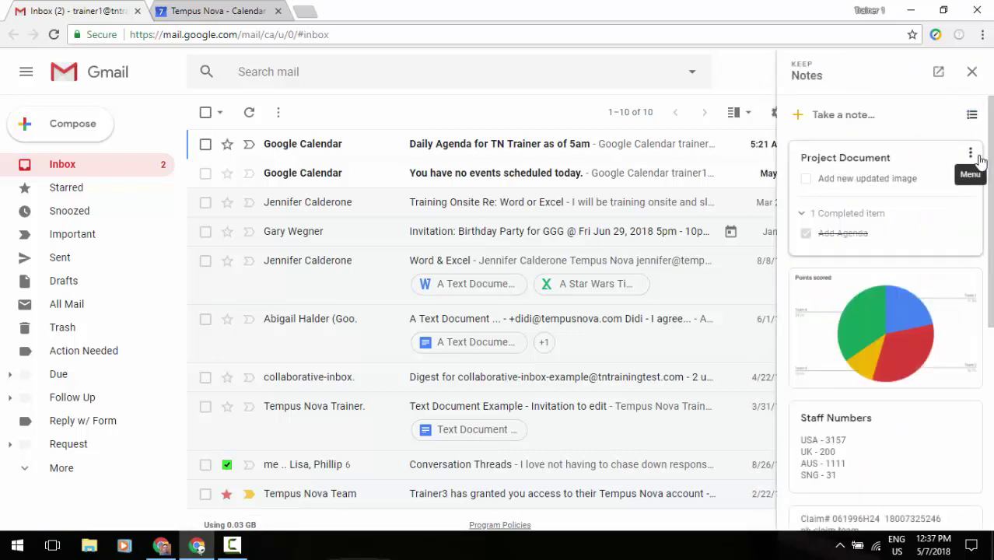
{"action": "left_click", "coordinate": [859, 116]}
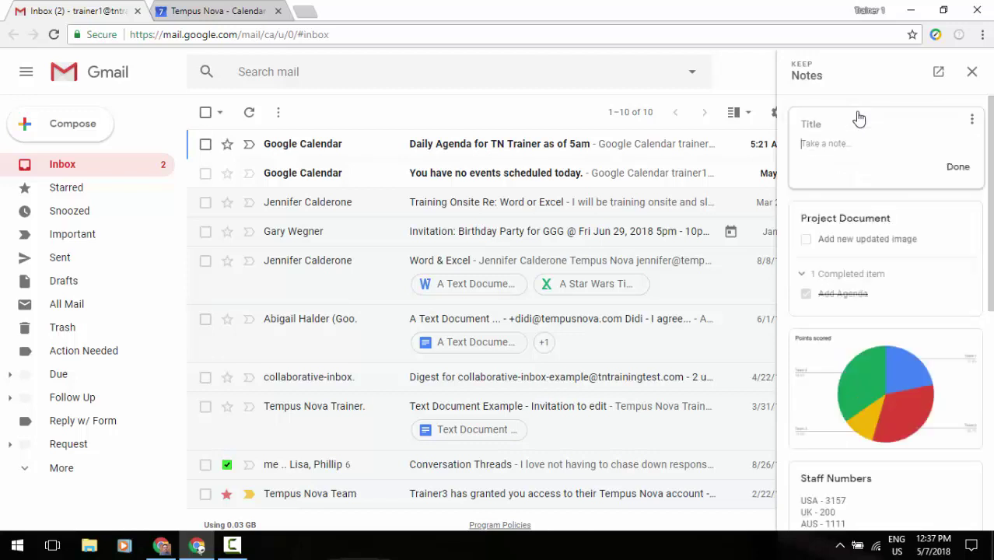
{"action": "left_click", "coordinate": [436, 262]}
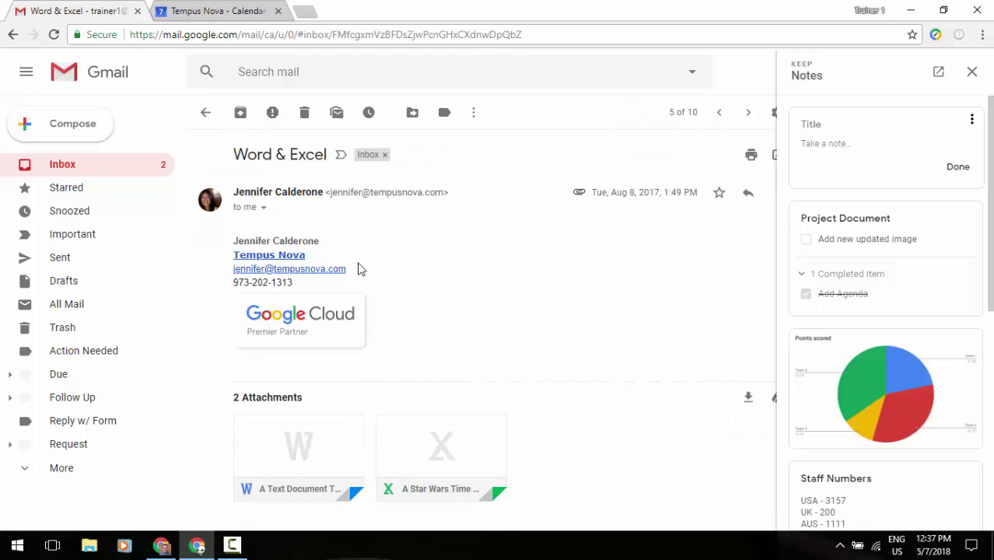
{"action": "mouse_move", "coordinate": [297, 282]}
{"action": "left_mouse_down"}
{"action": "mouse_move", "coordinate": [255, 266]}
{"action": "mouse_move", "coordinate": [233, 241]}
{"action": "left_mouse_up"}
{"action": "right_click", "coordinate": [257, 246]}
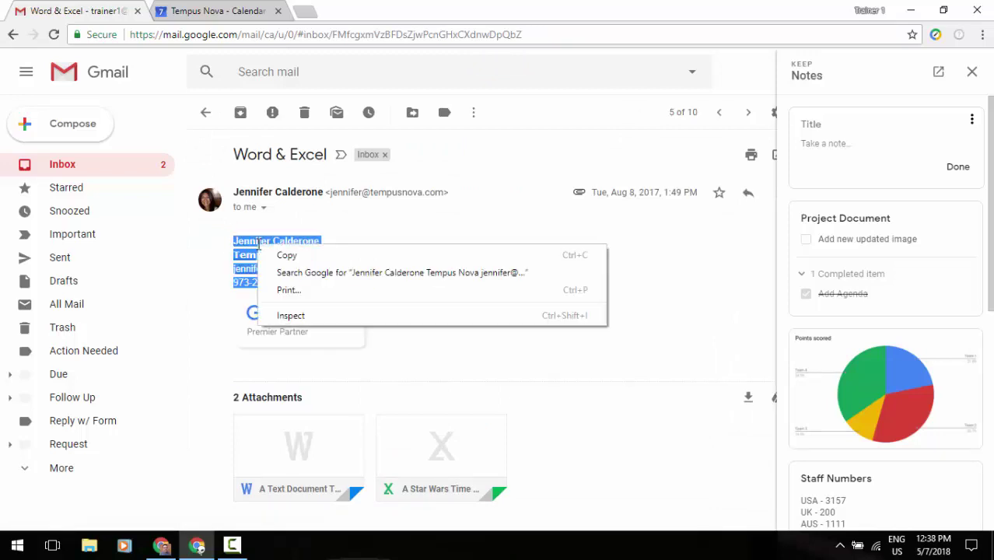
{"action": "left_click", "coordinate": [285, 255]}
- Paste the signature into the note, title it as the sender's contact info, and save it
{"action": "left_click", "coordinate": [816, 144]}
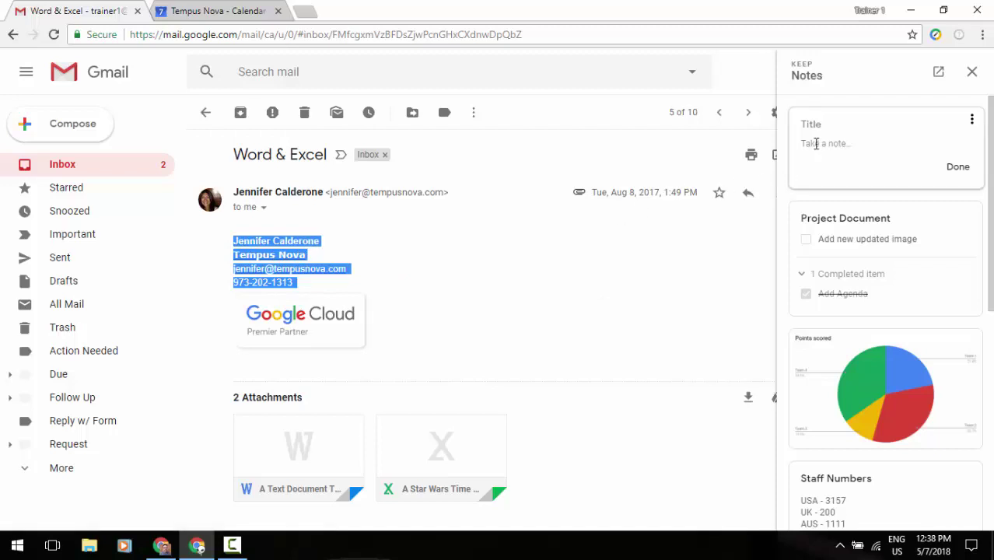
{"action": "right_click", "coordinate": [817, 144]}
{"action": "left_click", "coordinate": [881, 234]}
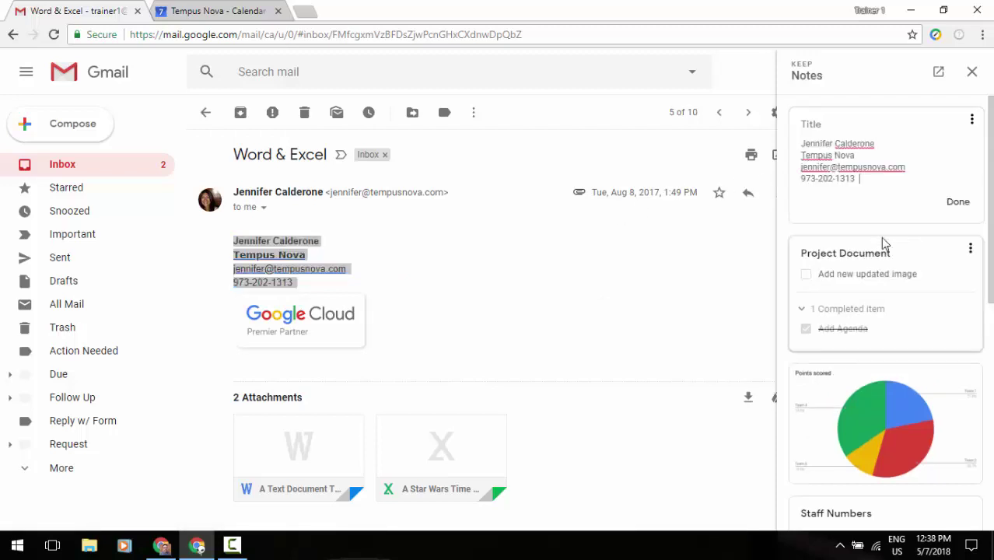
{"action": "left_click", "coordinate": [831, 124]}
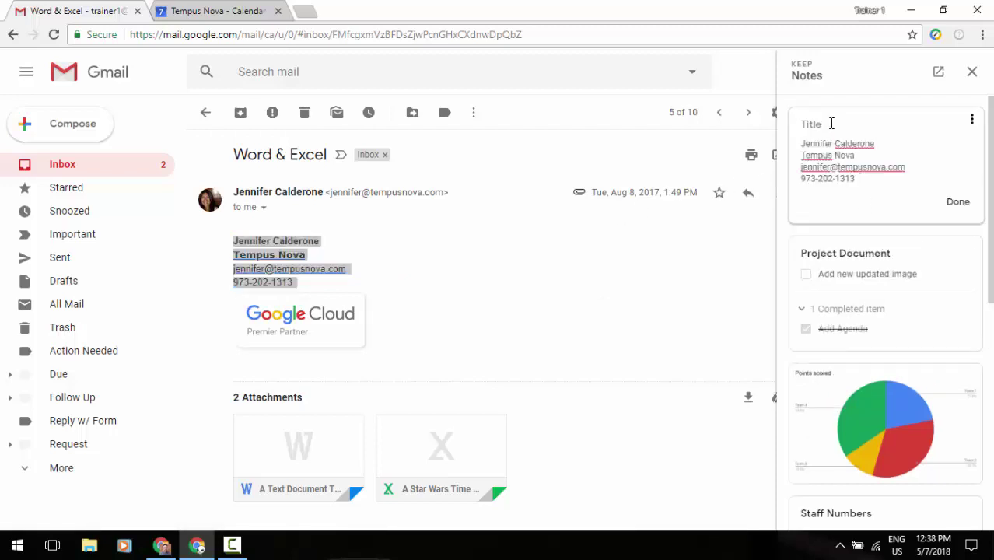
{"action": "type", "text": "Jennifers contact info"}
{"action": "left_click", "coordinate": [970, 204]}
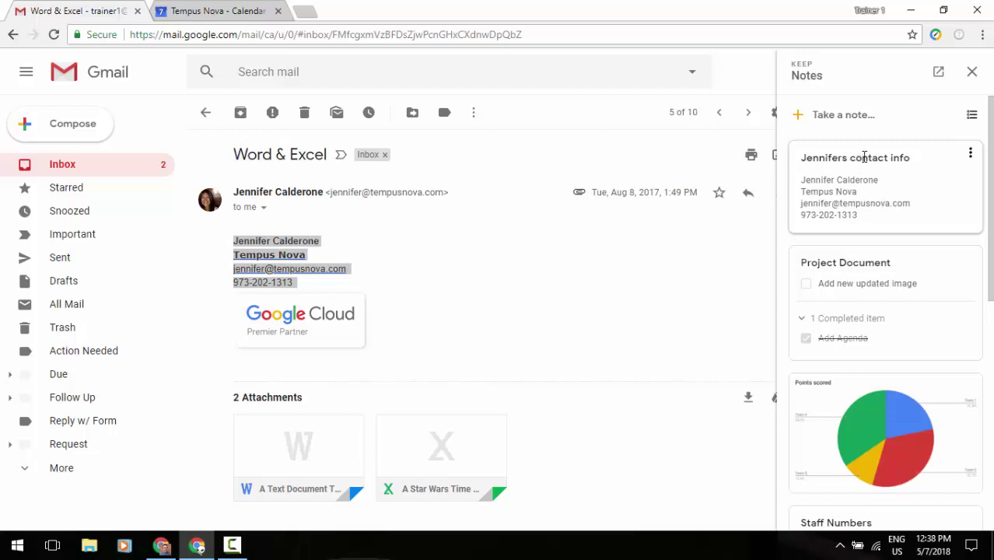
{"action": "left_click", "coordinate": [97, 131]}
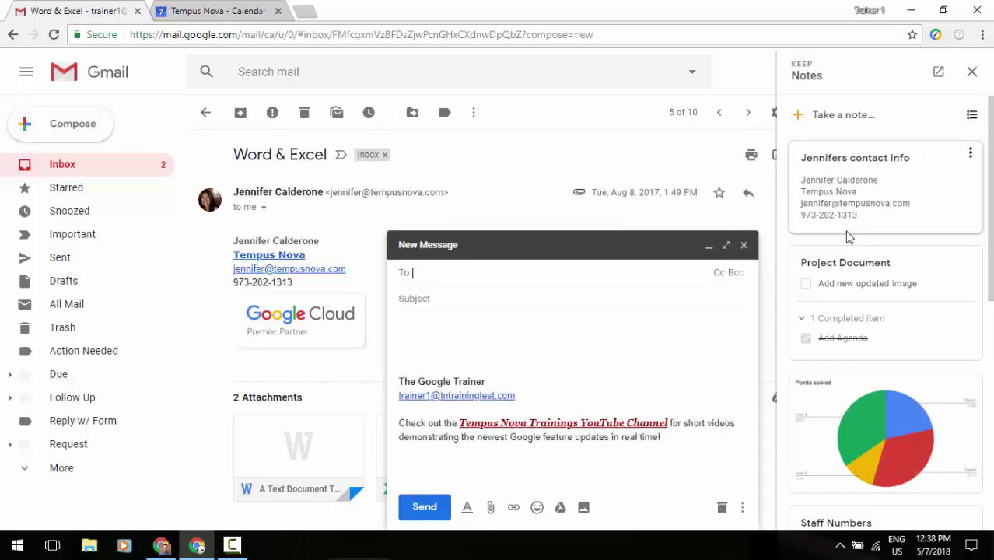
{"action": "left_click_drag", "start_coordinate": [801, 179], "coordinate": [855, 218]}
{"action": "right_click", "coordinate": [814, 201]}
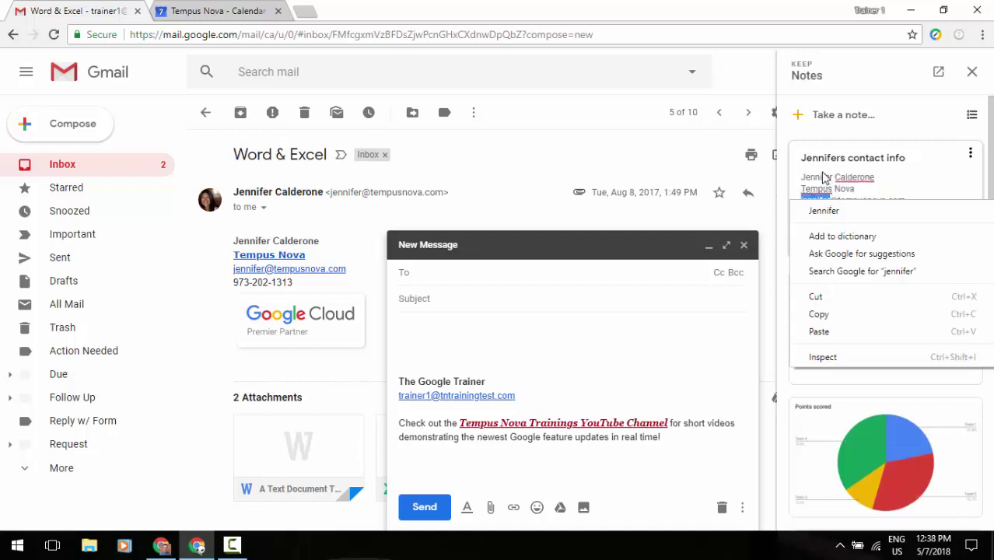
{"action": "left_click", "coordinate": [821, 175]}
{"action": "left_click_drag", "start_coordinate": [801, 178], "coordinate": [855, 211]}
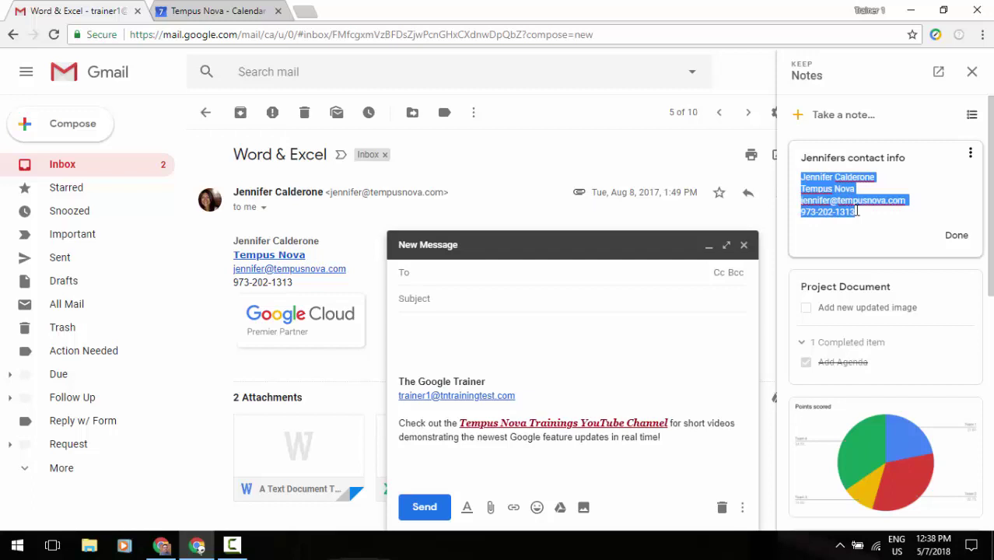
{"action": "right_click", "coordinate": [814, 201]}
{"action": "left_click", "coordinate": [814, 232]}
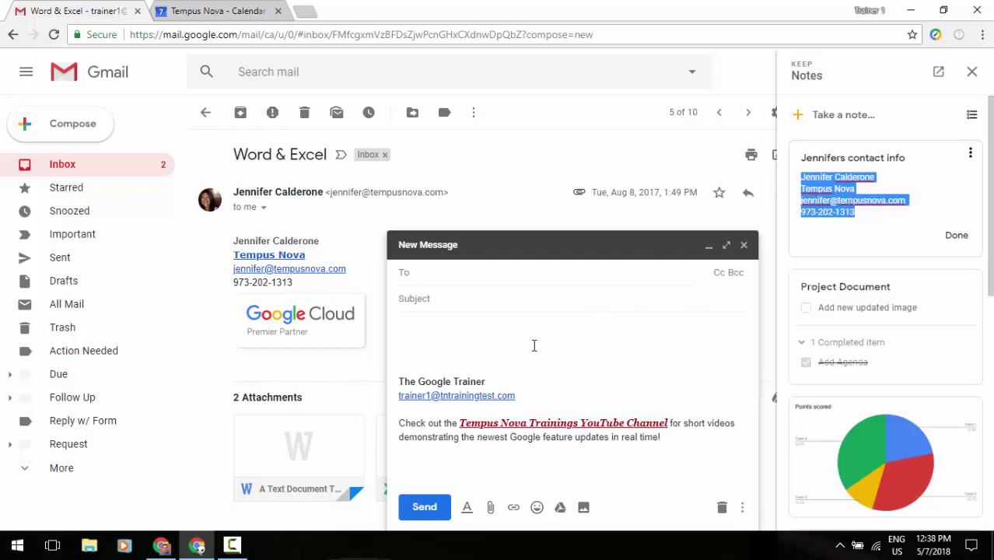
{"action": "left_click", "coordinate": [443, 342]}
{"action": "right_click", "coordinate": [443, 340]}
{"action": "left_click", "coordinate": [480, 244]}
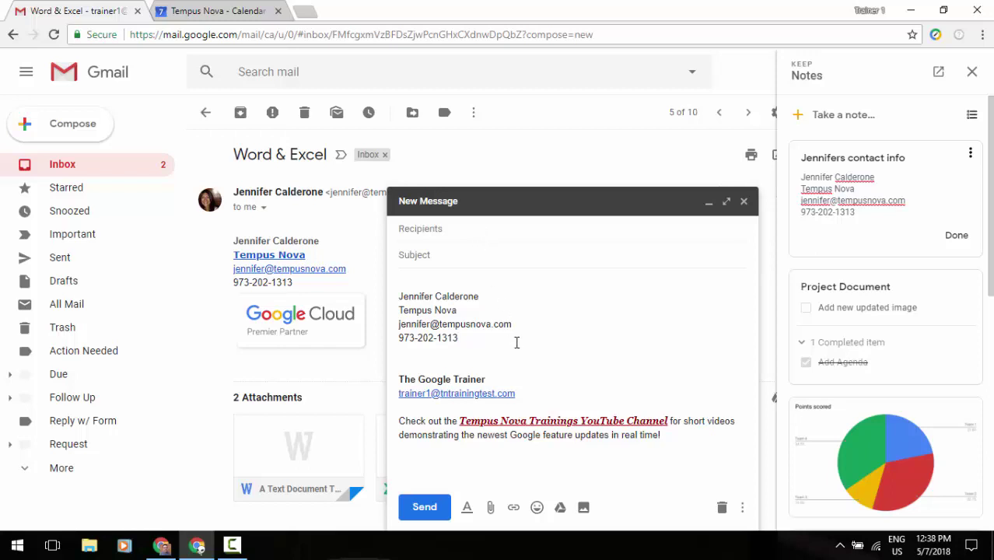
{"action": "left_click", "coordinate": [723, 510]}
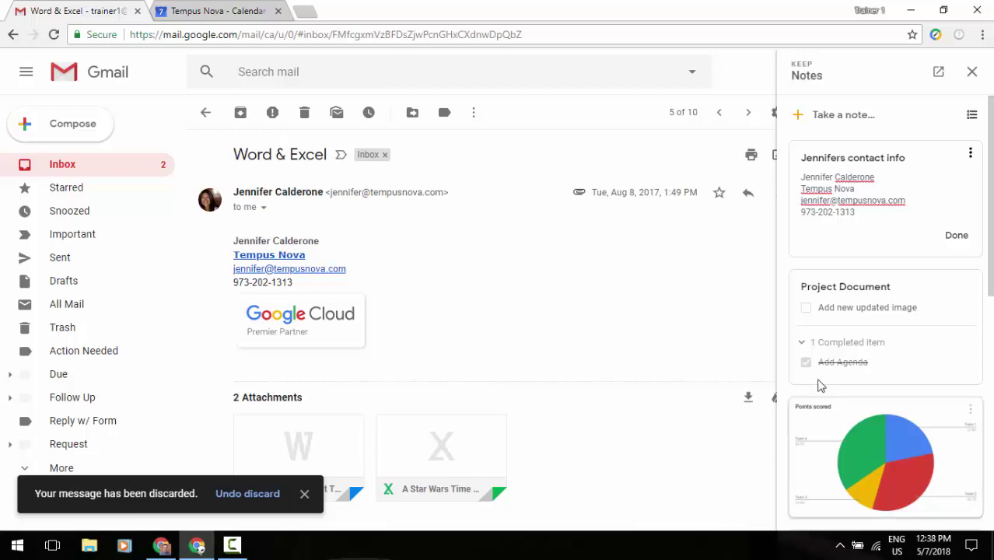
- Close Keep, return to the inbox, and open Tasks on the Main Tasks list
{"action": "left_click", "coordinate": [972, 74]}
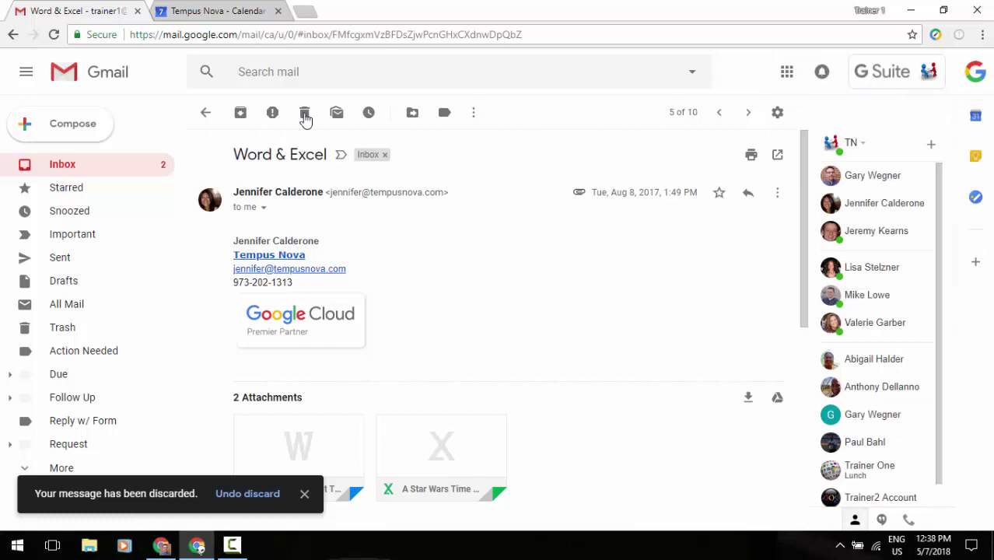
{"action": "left_click", "coordinate": [206, 112]}
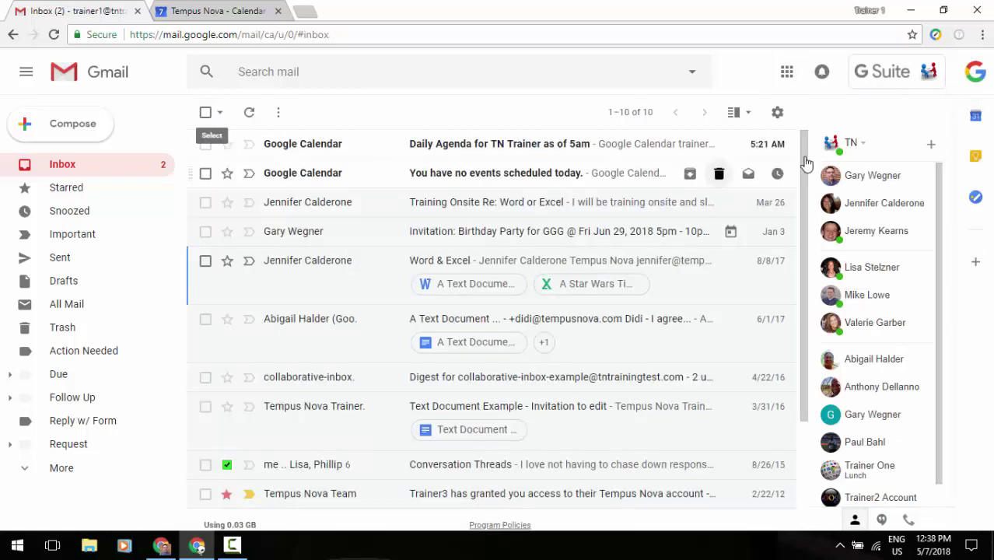
{"action": "left_click", "coordinate": [970, 203]}
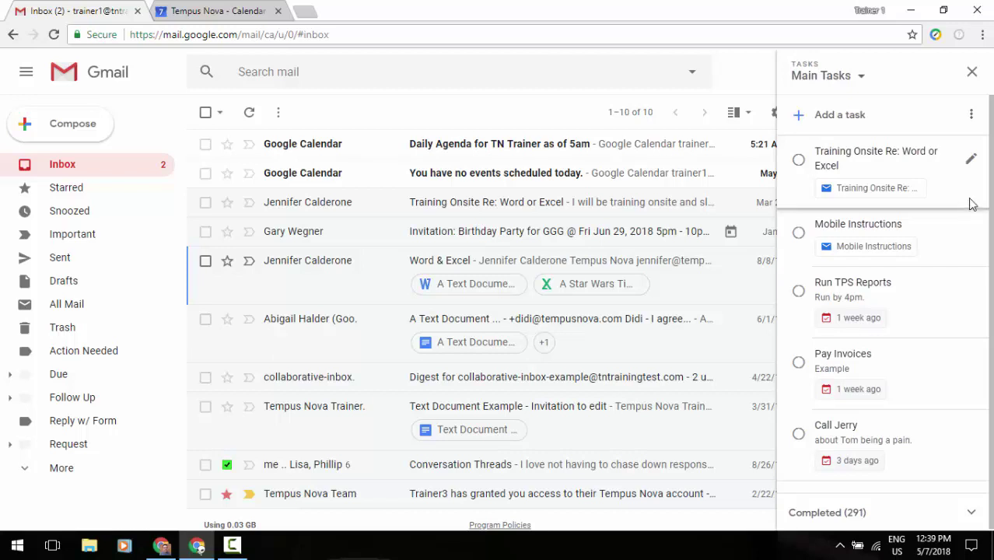
{"action": "left_click", "coordinate": [860, 81]}
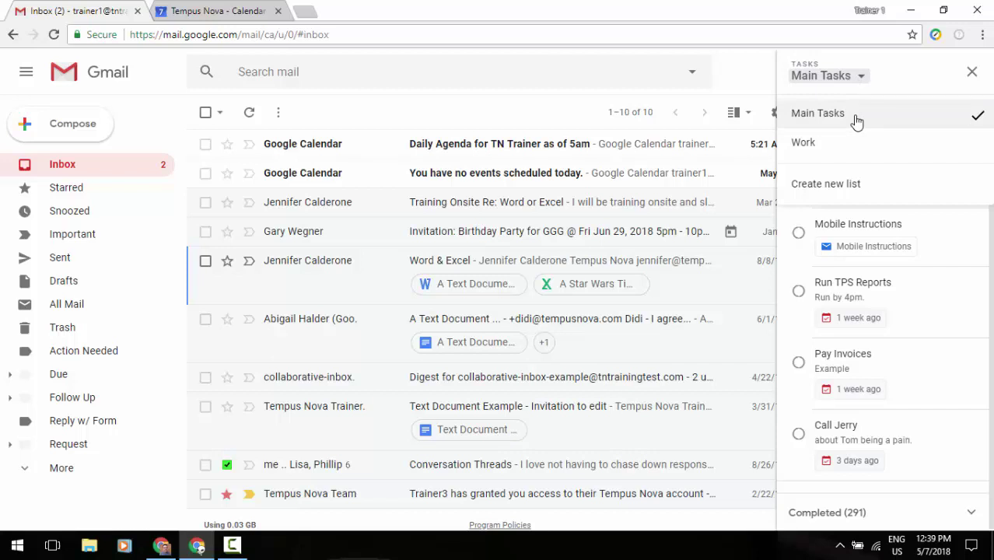
{"action": "left_click", "coordinate": [893, 85]}
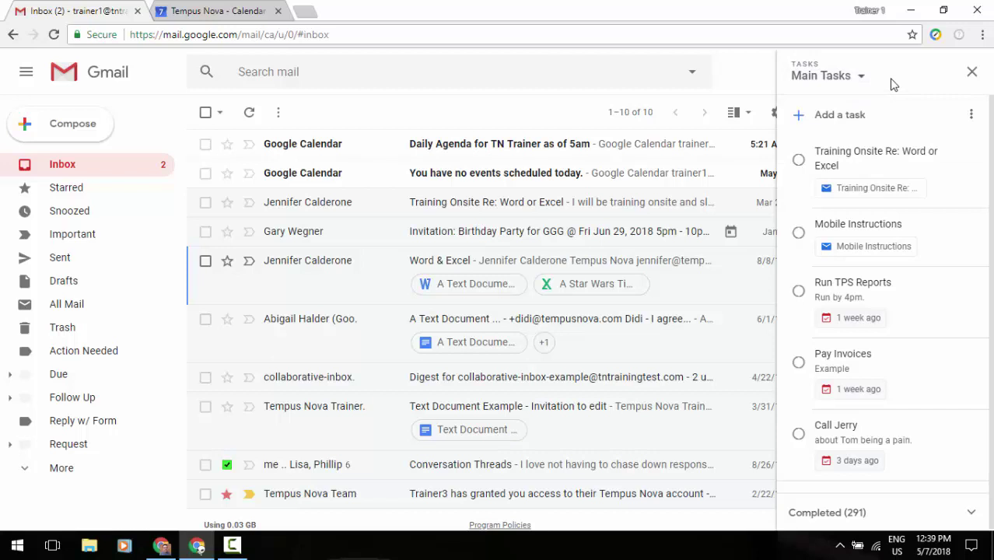
- Add a task to call the contact, with their phone number in the details
{"action": "left_click", "coordinate": [847, 116]}
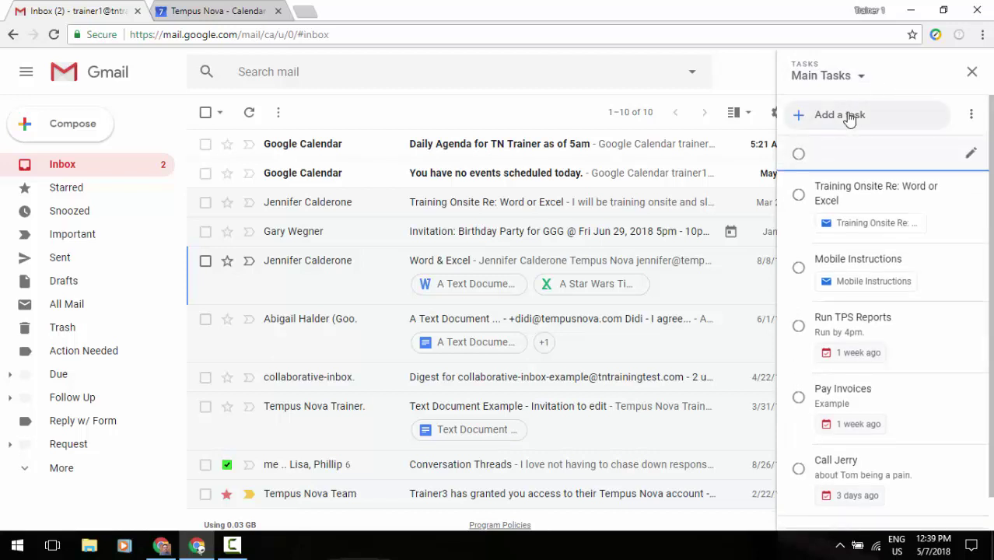
{"action": "type", "text": "Call Holly"}
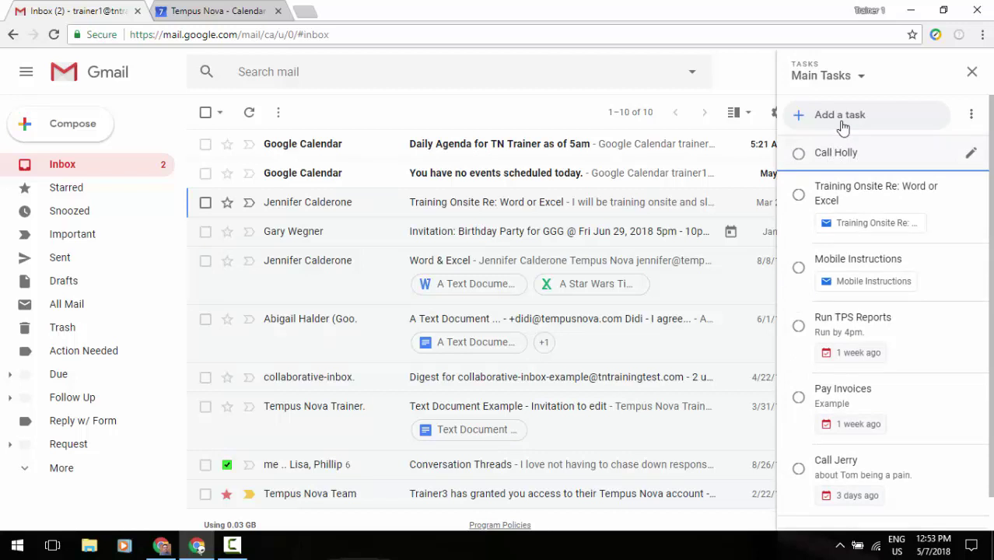
{"action": "left_click", "coordinate": [970, 156]}
{"action": "left_click", "coordinate": [863, 165]}
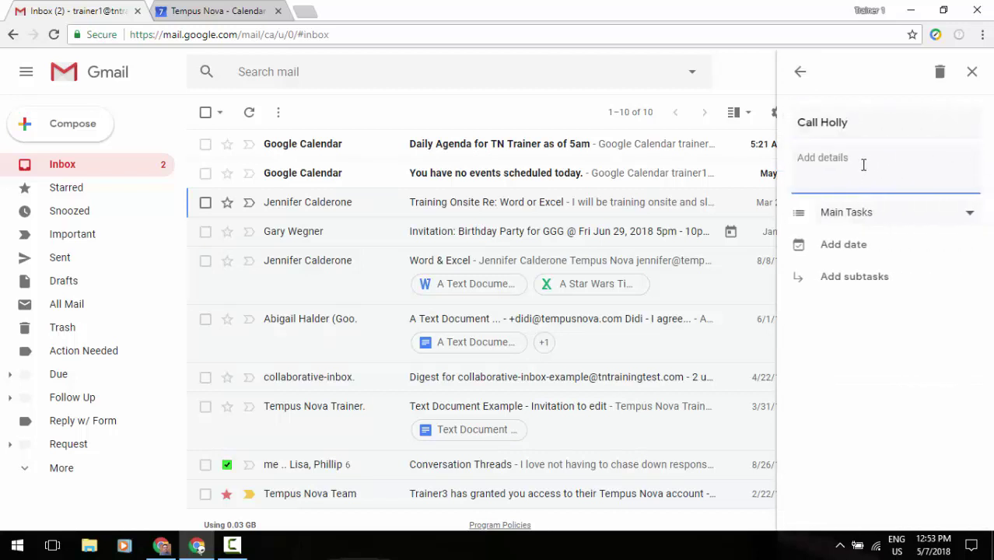
{"action": "type", "text": "555-5555"}
{"action": "left_click", "coordinate": [874, 246]}
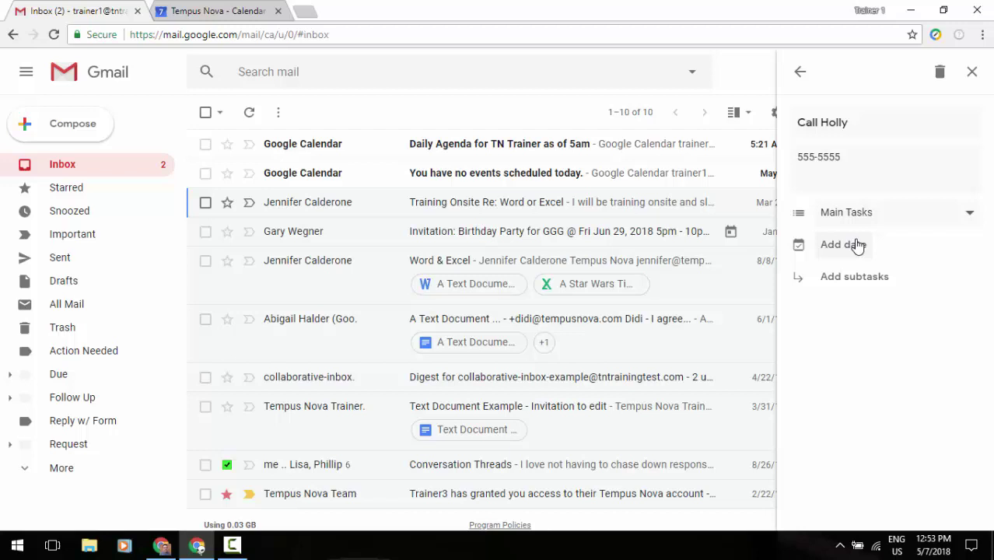
- Make the call task due Thu, May 10 and give it the subtask 'about report'
{"action": "left_click", "coordinate": [859, 244]}
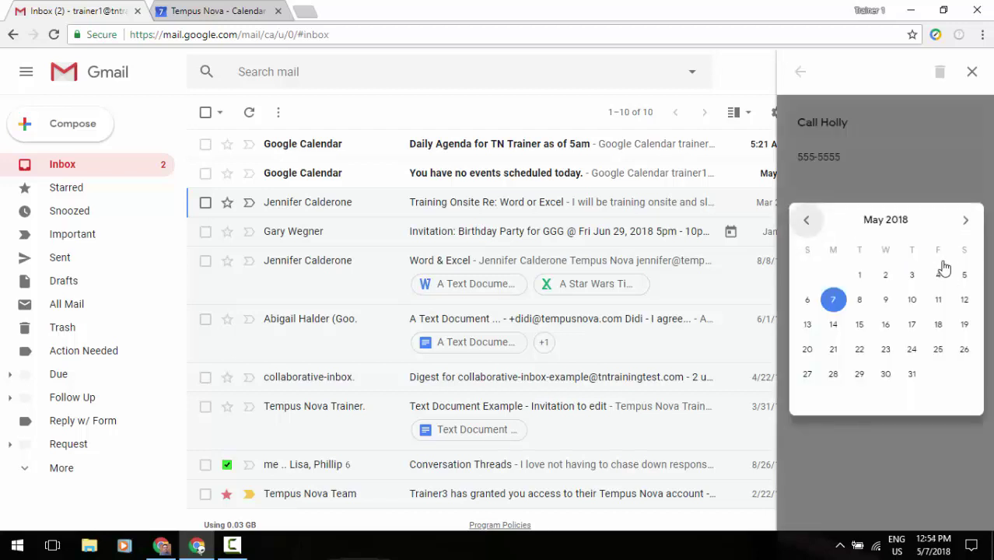
{"action": "left_click", "coordinate": [908, 303]}
{"action": "left_click", "coordinate": [853, 277]}
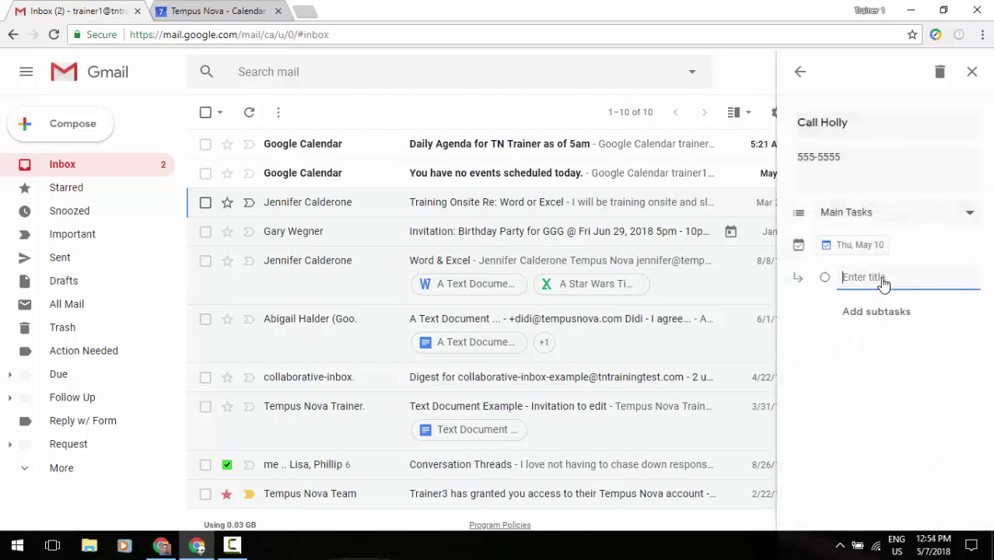
{"action": "type", "text": "about report"}
{"action": "left_click", "coordinate": [803, 74]}
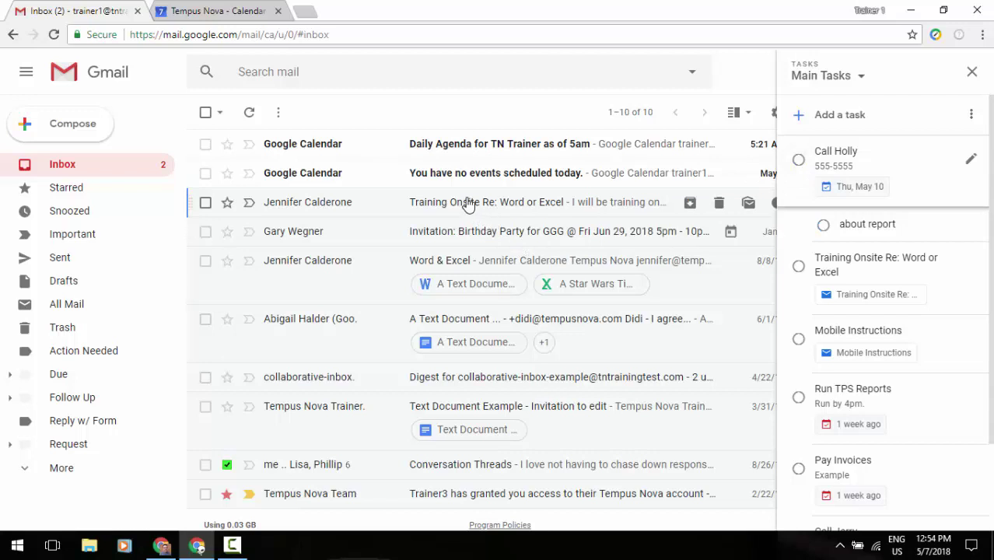
- Drag the Training Onsite Re: Word or Excel email onto Tasks to create a task from it
{"action": "left_click_drag", "start_coordinate": [467, 204], "coordinate": [867, 233]}
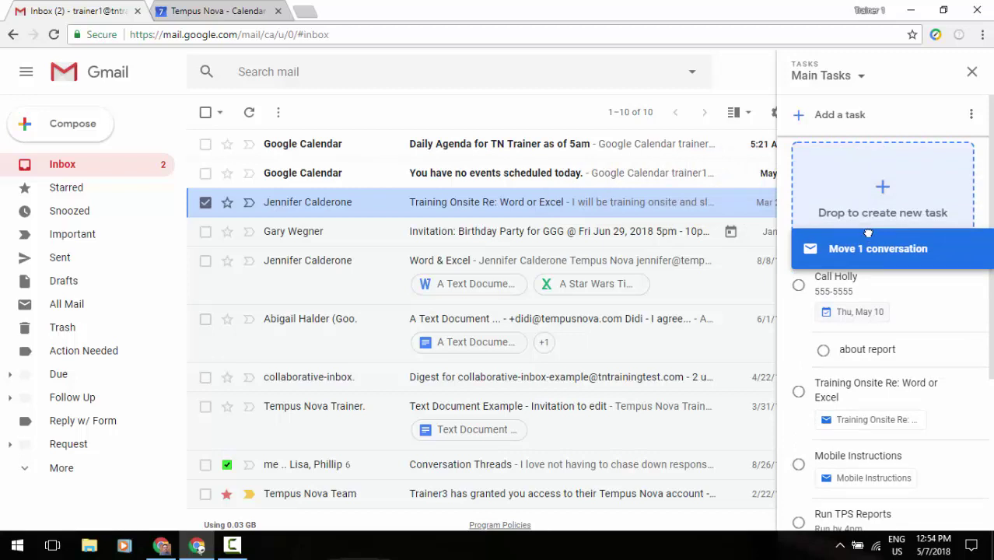
{"action": "left_click_drag", "start_coordinate": [867, 234], "coordinate": [870, 171]}
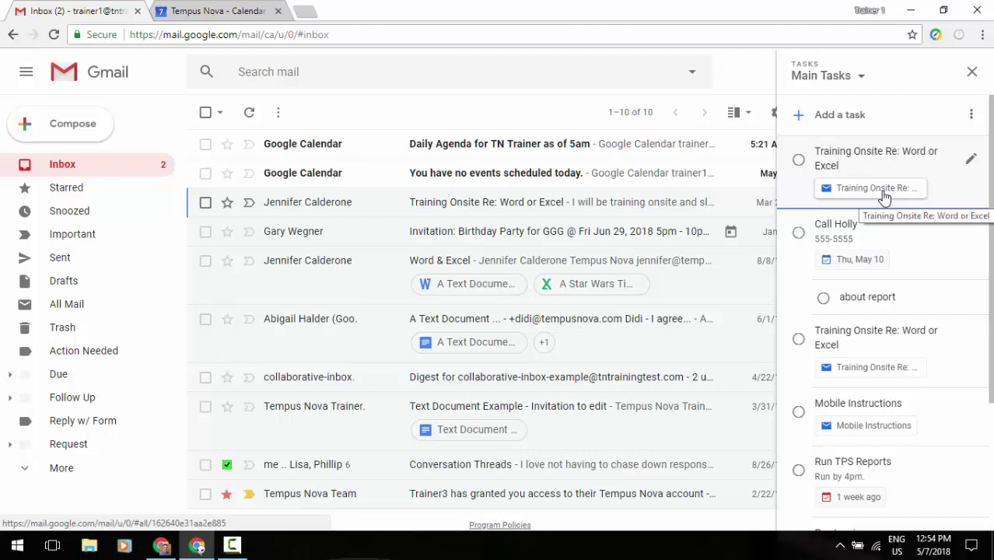
- Open the Training Onsite thread from its task, mark that task complete, and close Tasks
{"action": "left_click", "coordinate": [885, 198]}
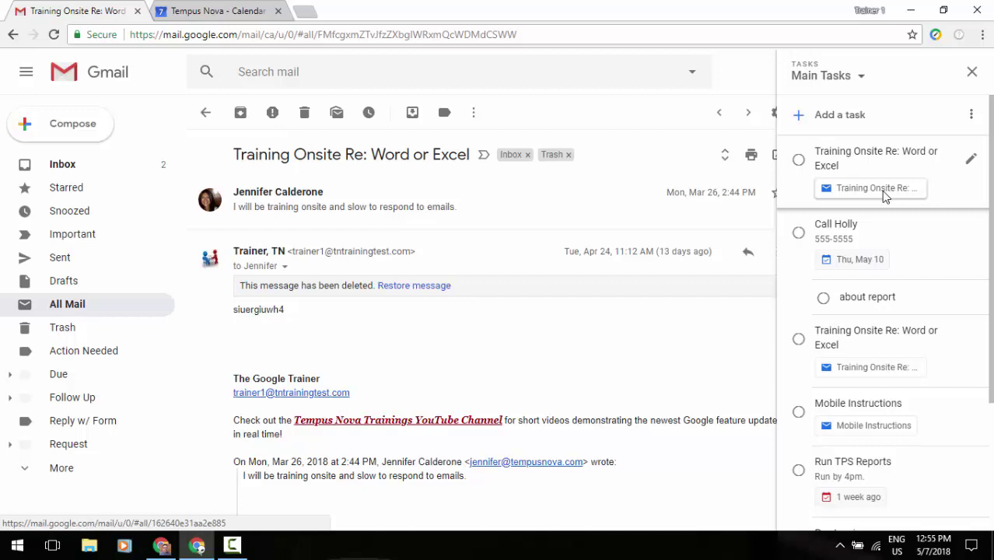
{"action": "left_click", "coordinate": [972, 116]}
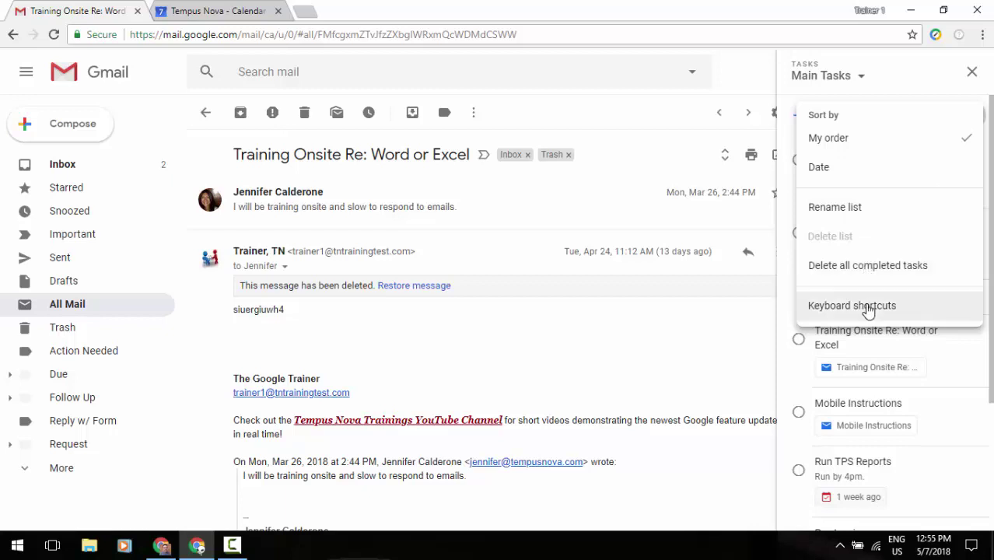
{"action": "left_click", "coordinate": [987, 108]}
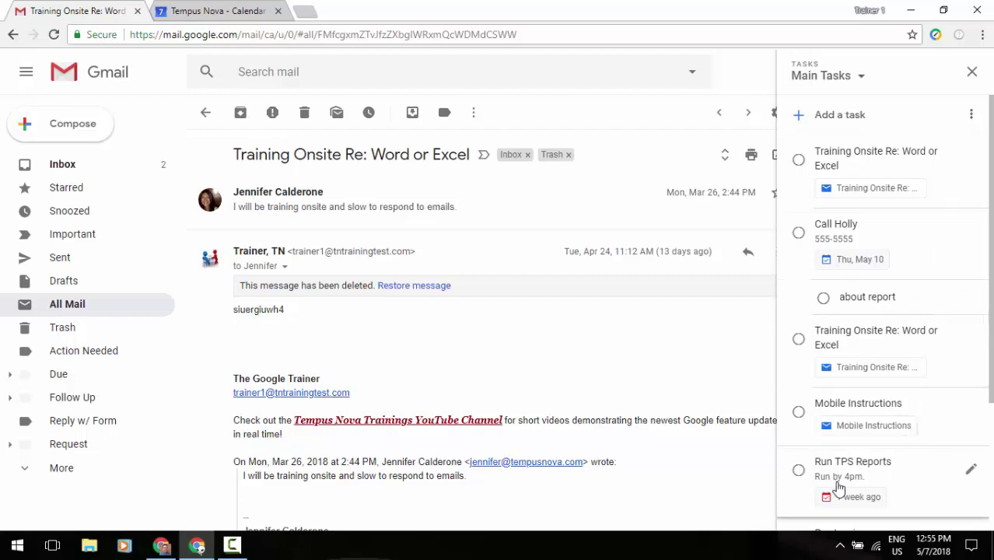
{"action": "scroll", "coordinate": [838, 486], "scroll_direction": "down", "scroll_amount": 3}
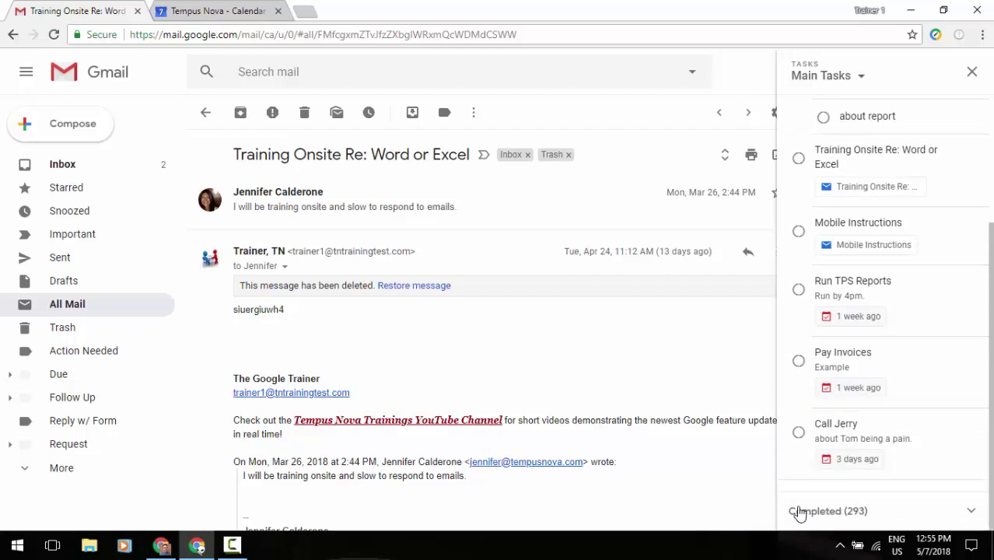
{"action": "scroll", "coordinate": [799, 509], "scroll_direction": "up", "scroll_amount": 3}
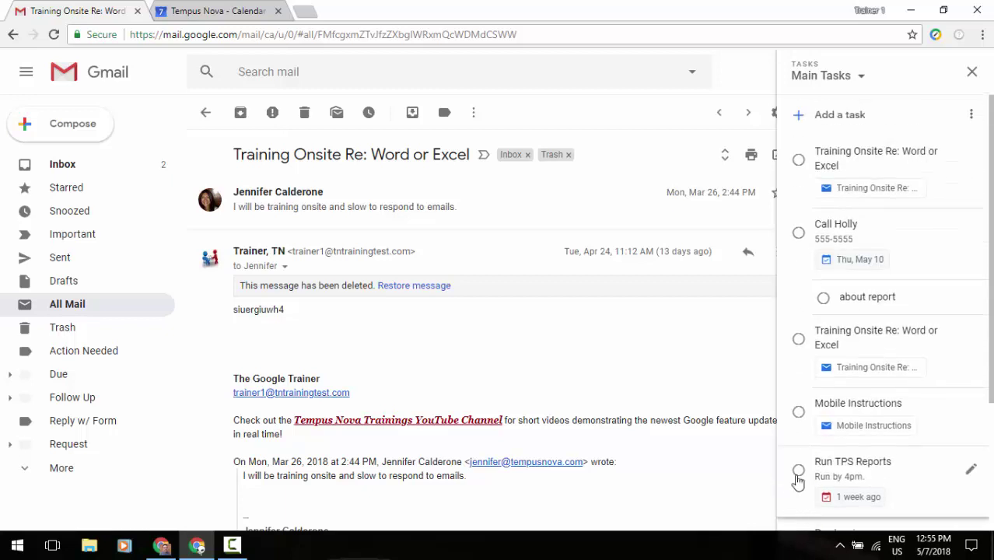
{"action": "left_click", "coordinate": [800, 164]}
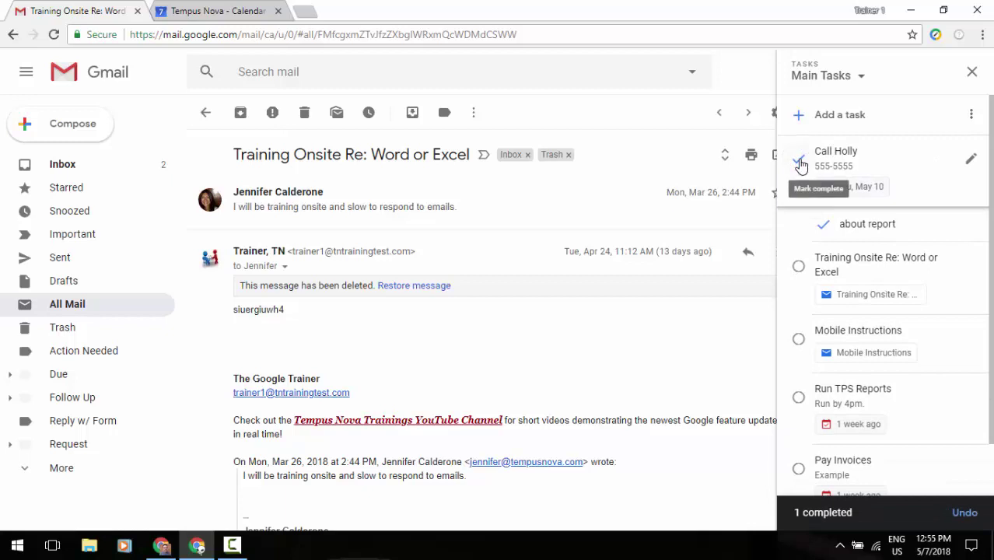
{"action": "left_click", "coordinate": [968, 74]}
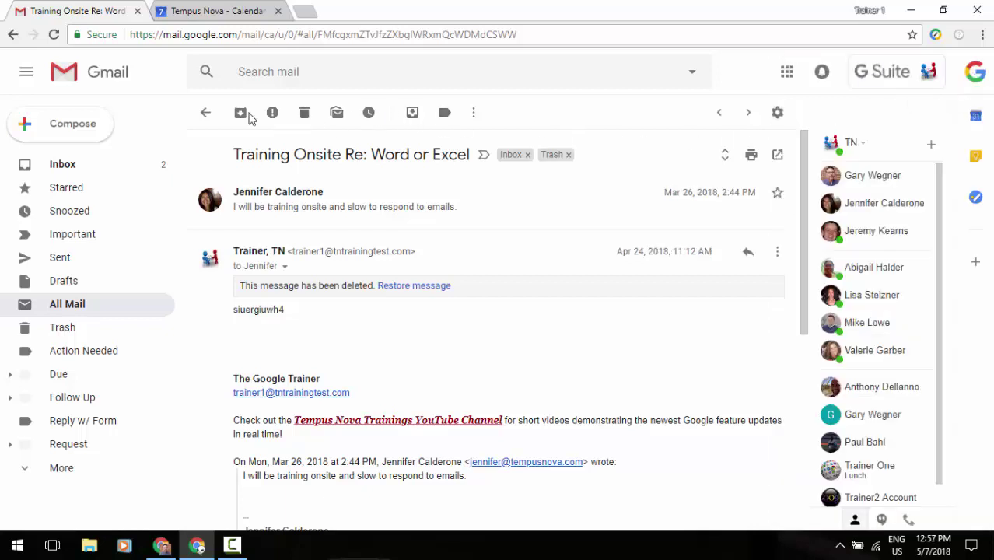
- Return to All Mail, then browse and close the G Suite Marketplace add-ons gallery
{"action": "left_click", "coordinate": [206, 112]}
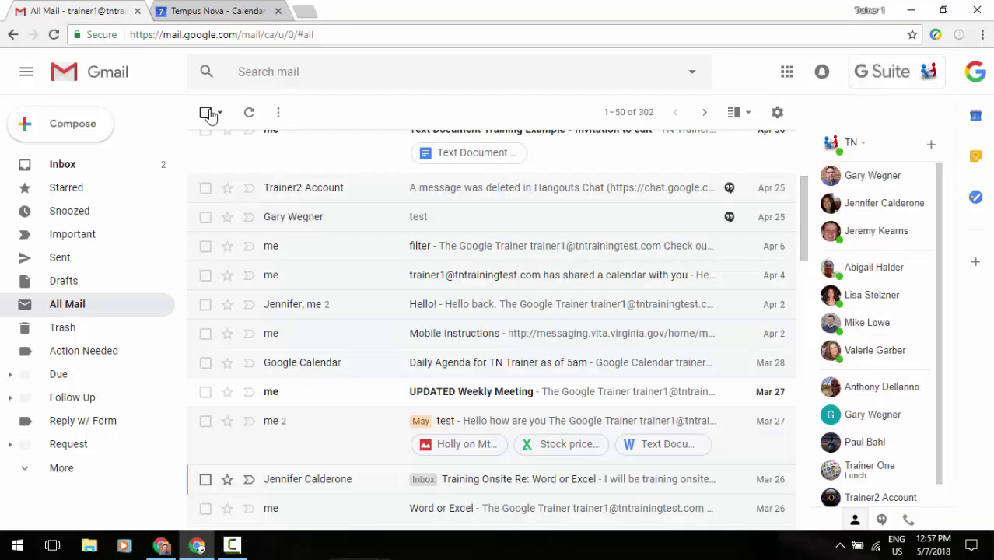
{"action": "left_click", "coordinate": [977, 268]}
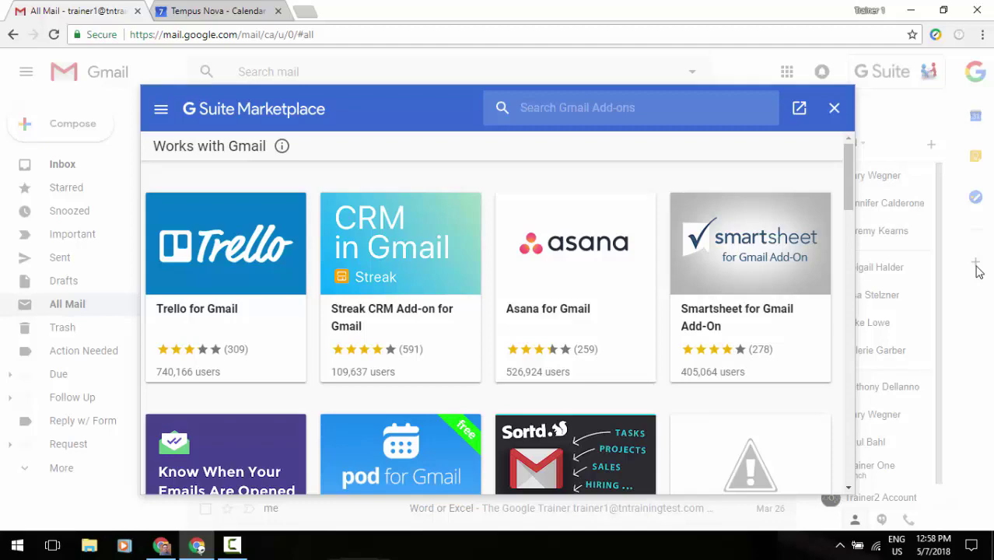
{"action": "left_click", "coordinate": [834, 109]}
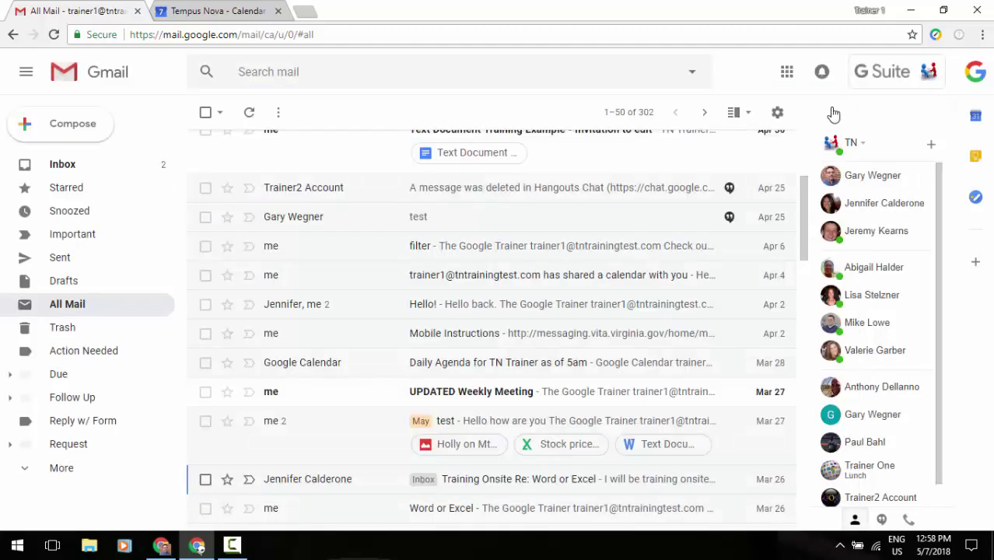